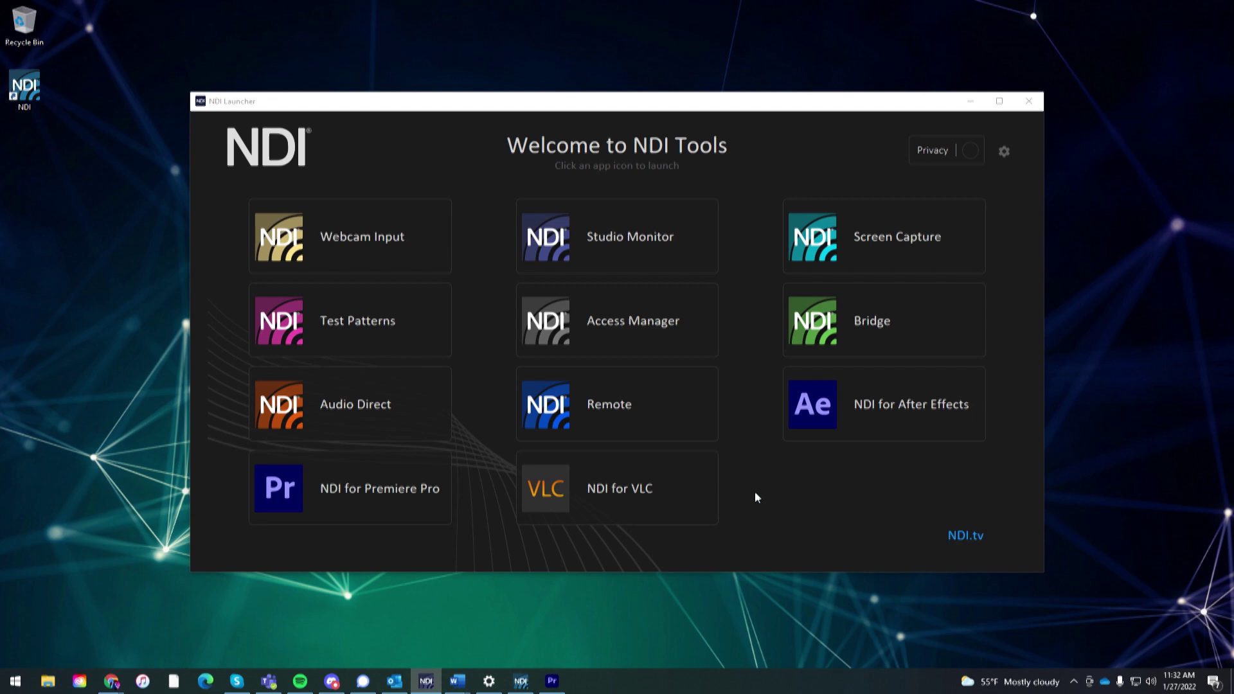
Step: Launch the Remote tool from the NDI launcher
click(585, 419)
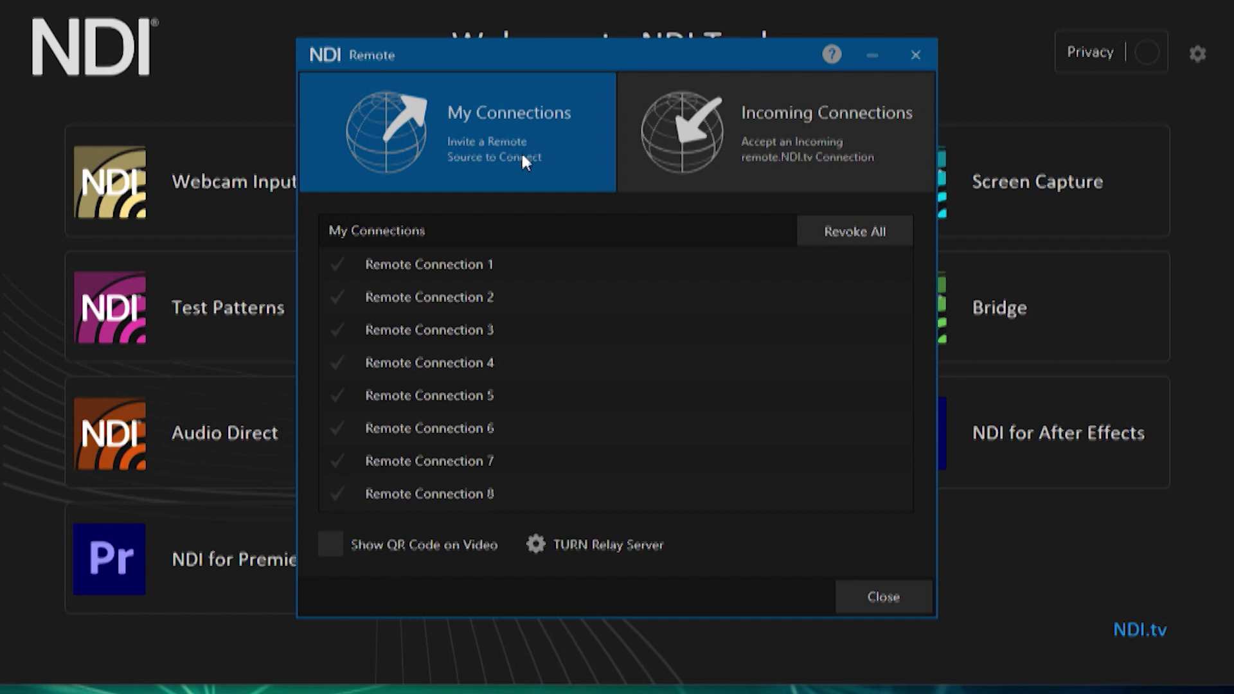
click(508, 225)
click(454, 292)
click(455, 352)
Step: Enable Remote Connection 1, rename it Beach Camera, and open its web page
click(342, 265)
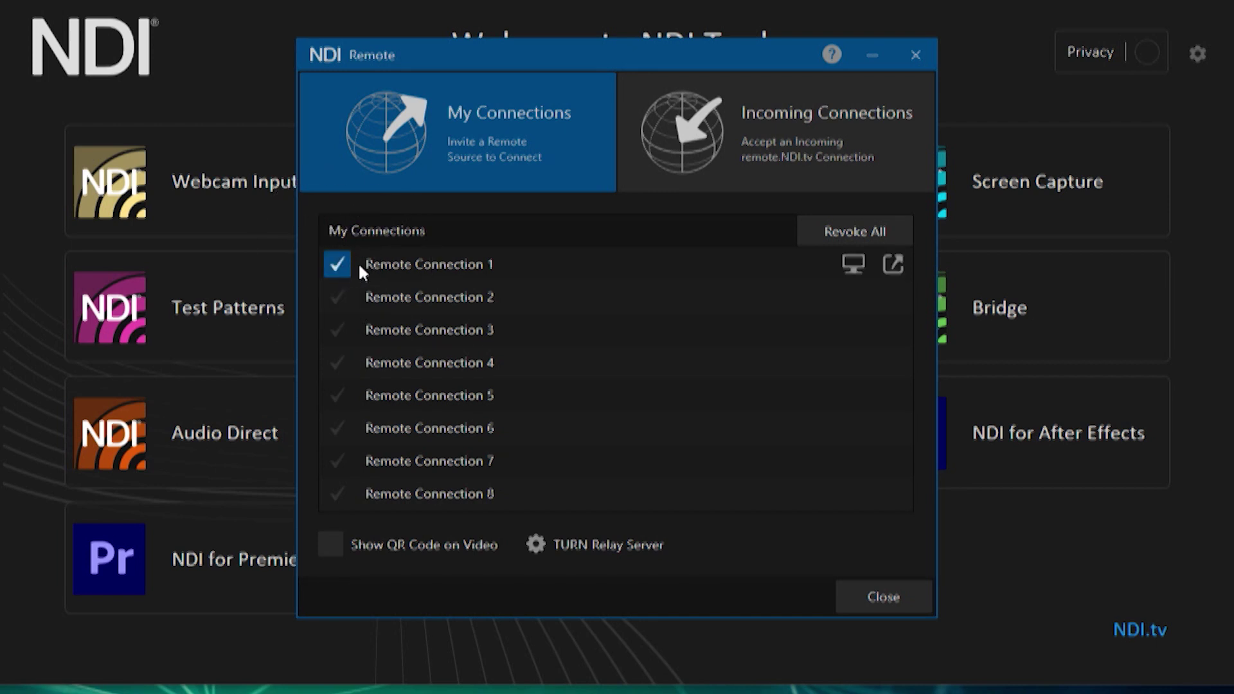
double_click(411, 267)
click(894, 262)
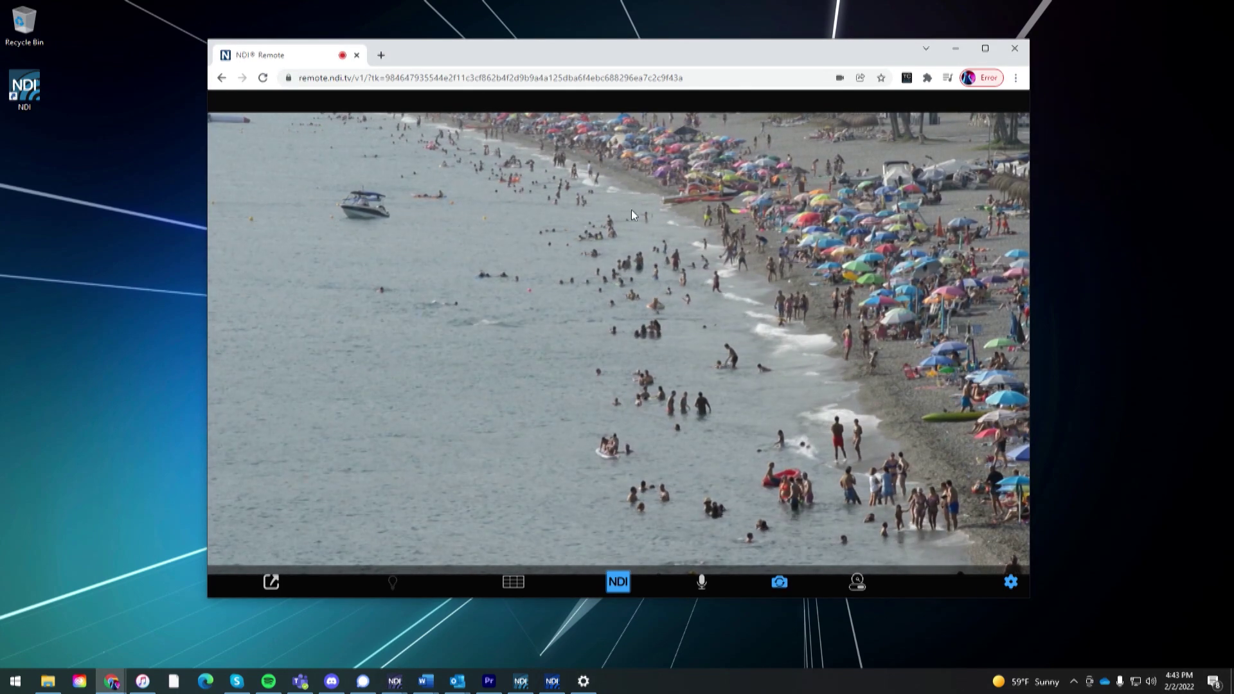
Step: Overlay a rule-of-thirds grid on the beach video and toggle the microphone off and on
click(516, 584)
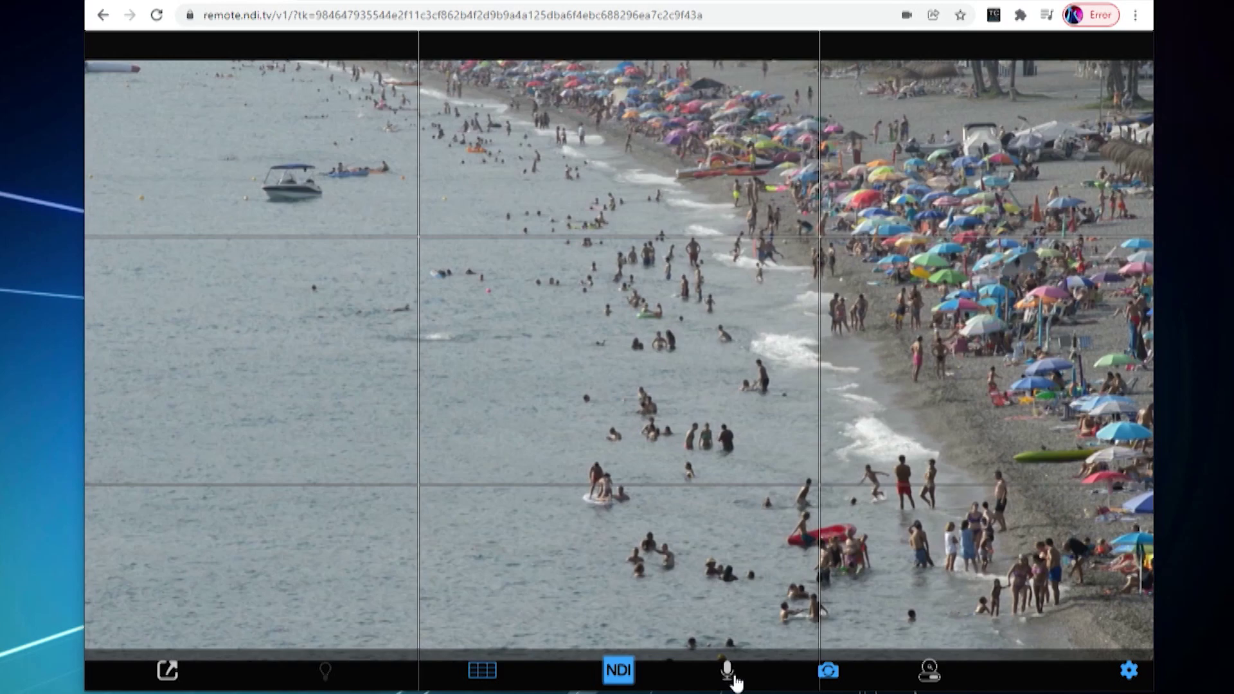
click(733, 676)
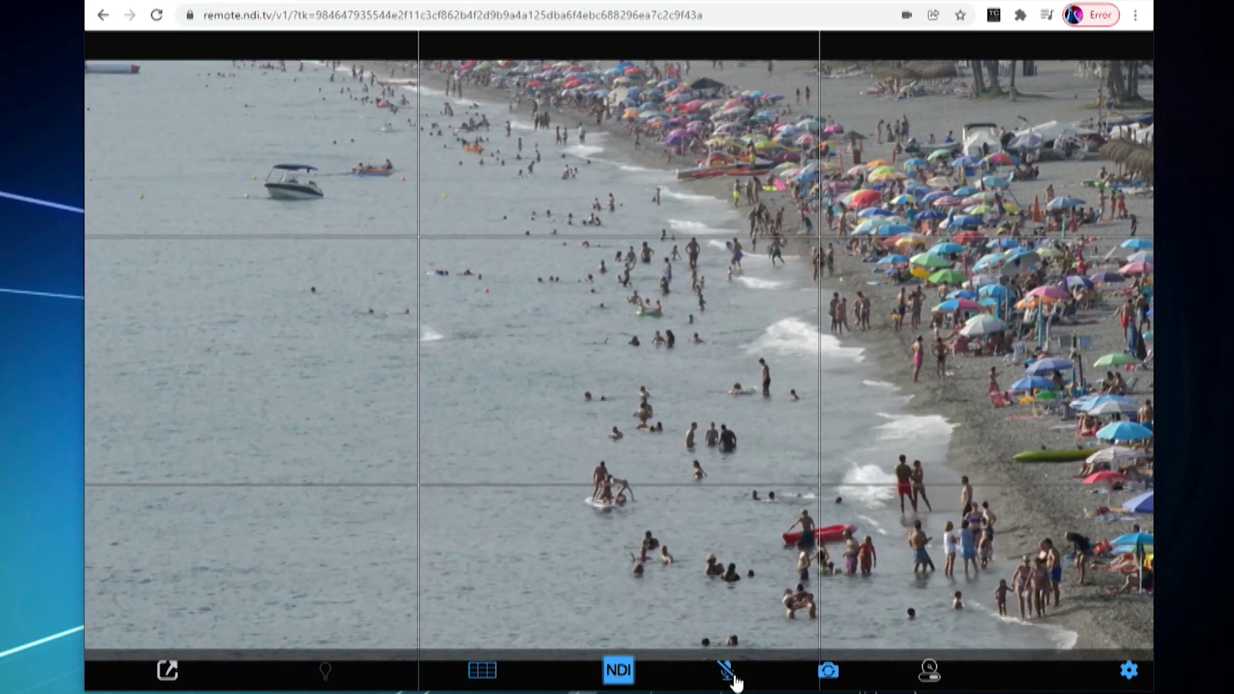
click(727, 672)
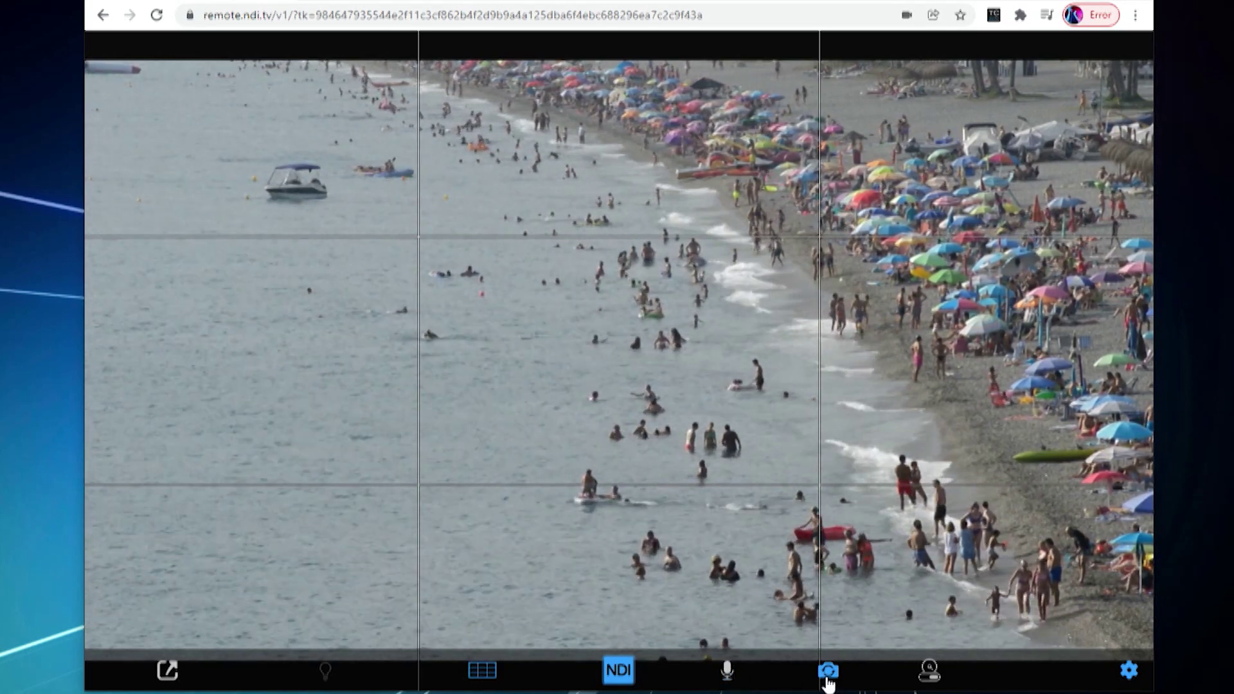
click(828, 676)
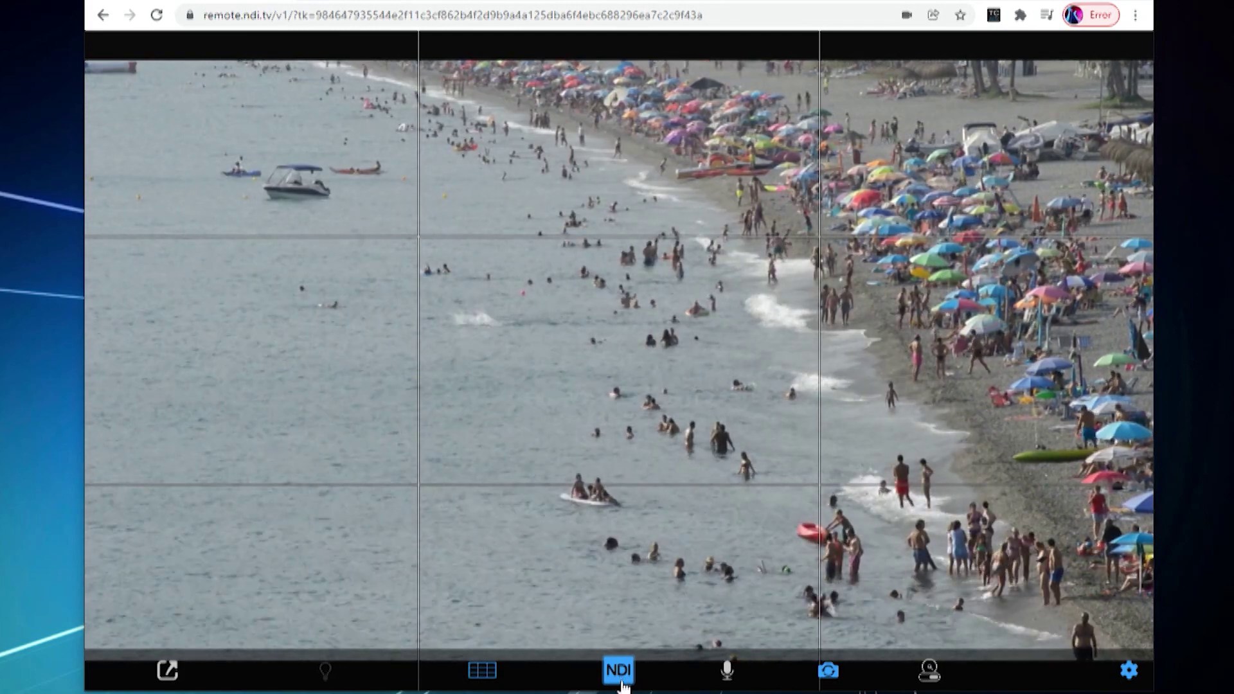
Step: Toggle NDI sending off and back on, then bring up the camera-sharing dialog
click(620, 675)
click(620, 675)
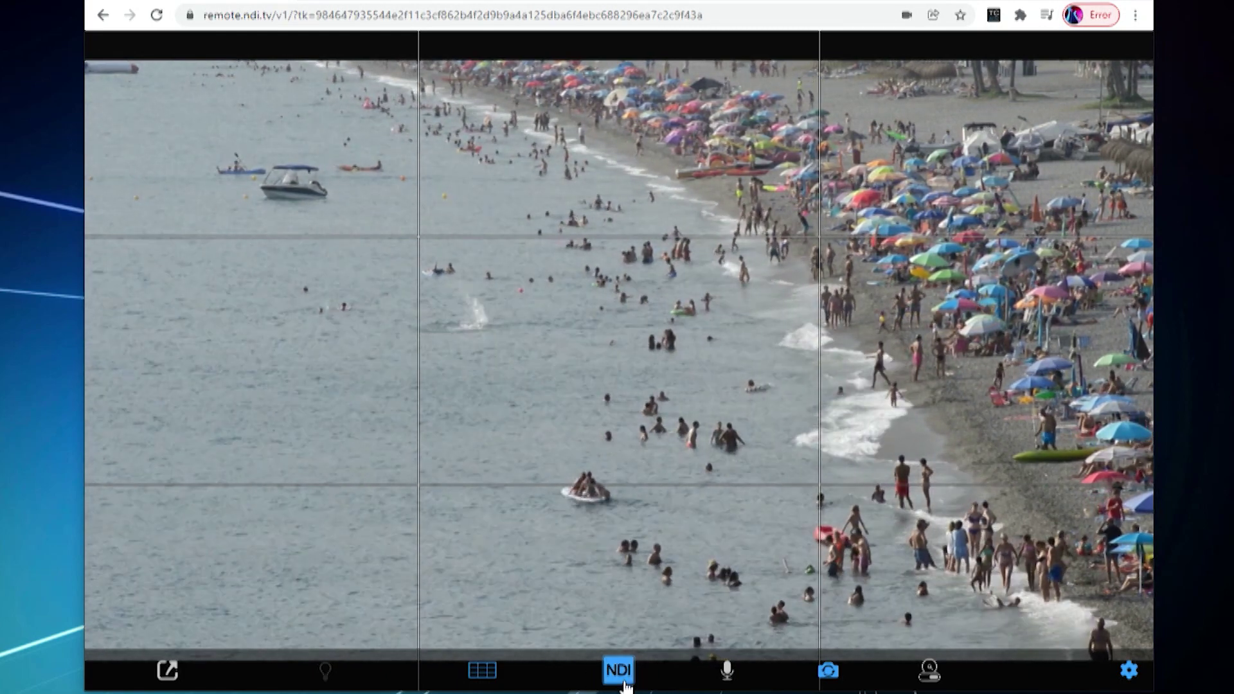
click(168, 672)
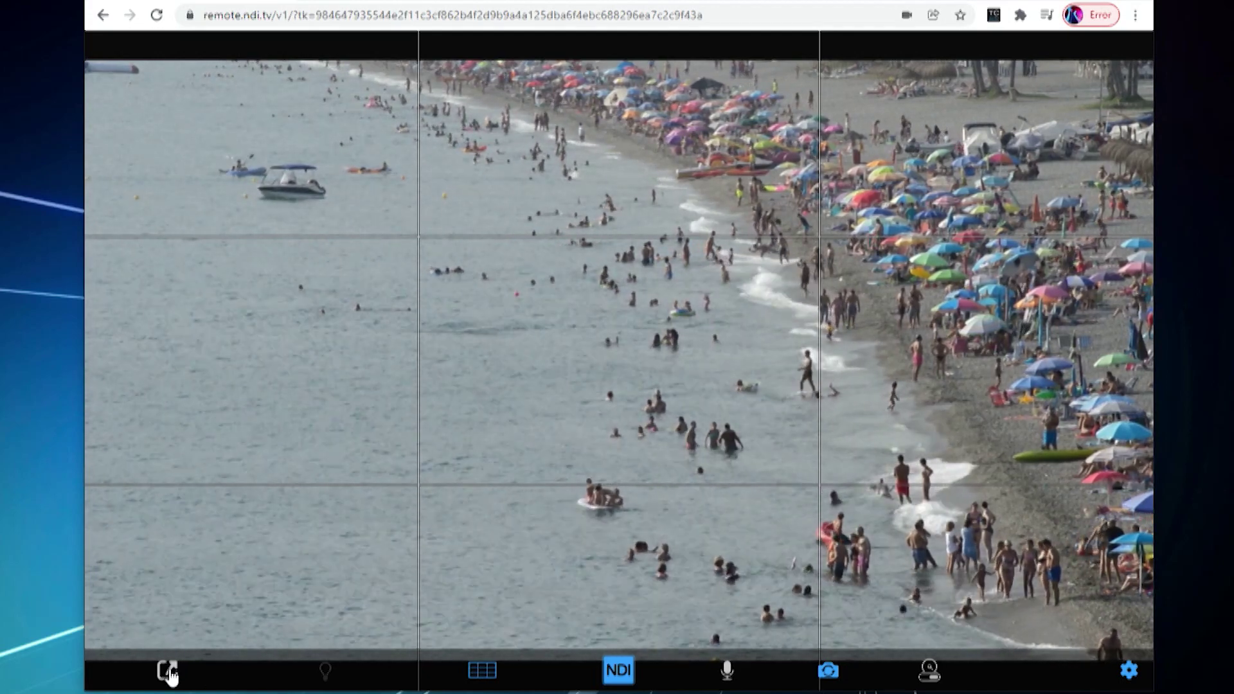
click(174, 679)
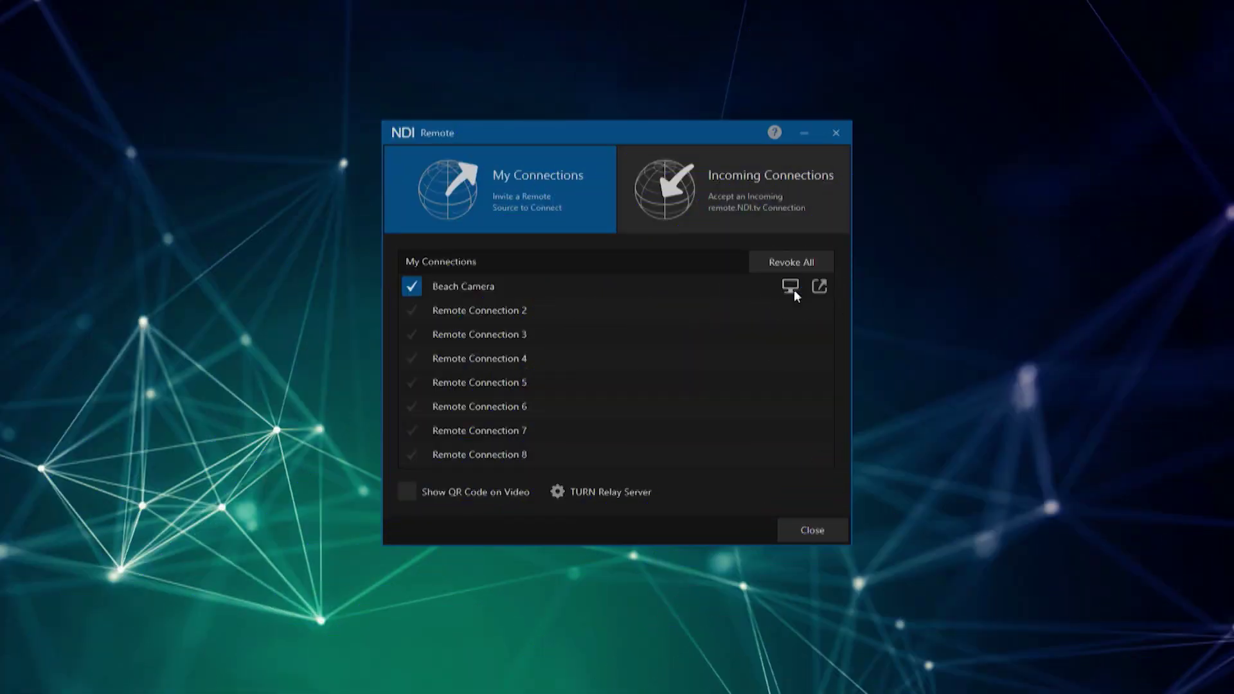
Step: View the Beach Camera feed in a separate monitor window
click(793, 290)
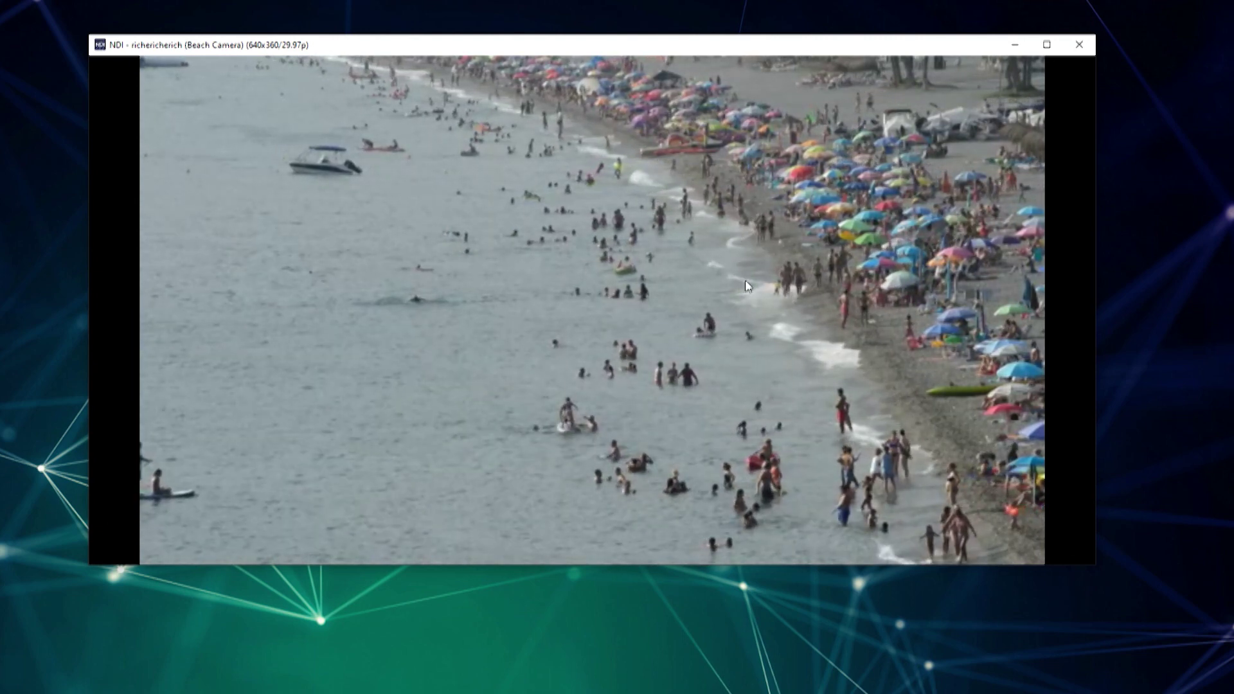
right_click(248, 145)
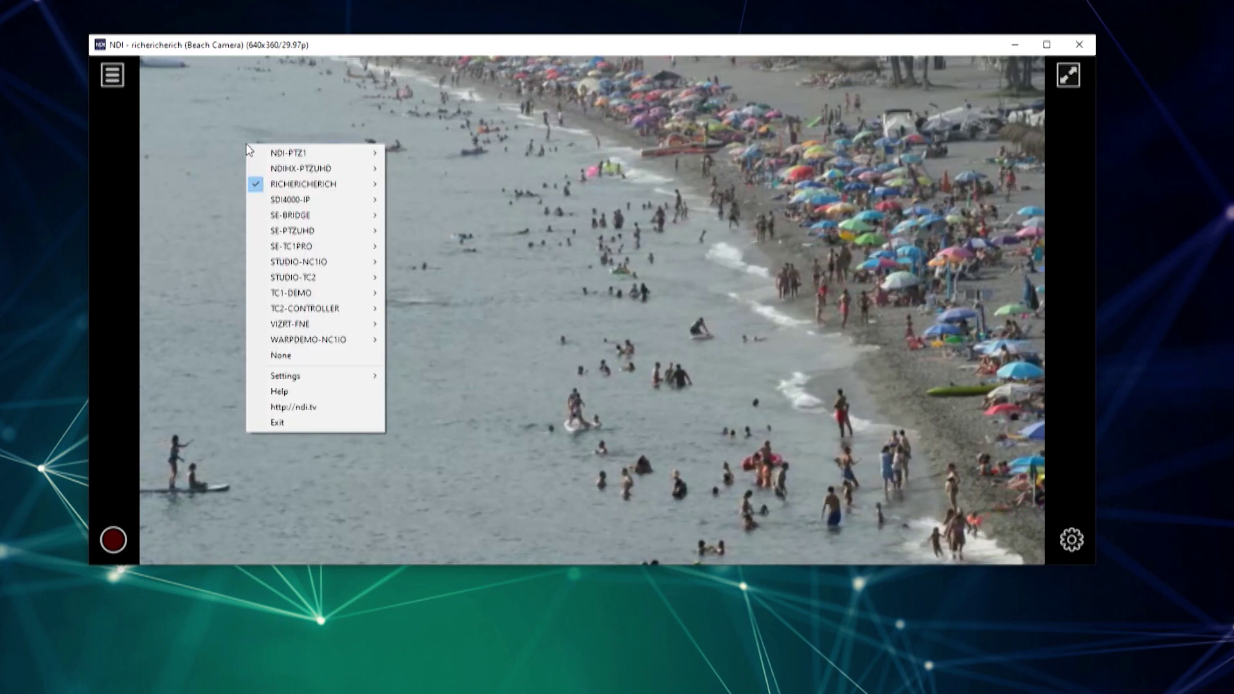
mouse_move(314, 184)
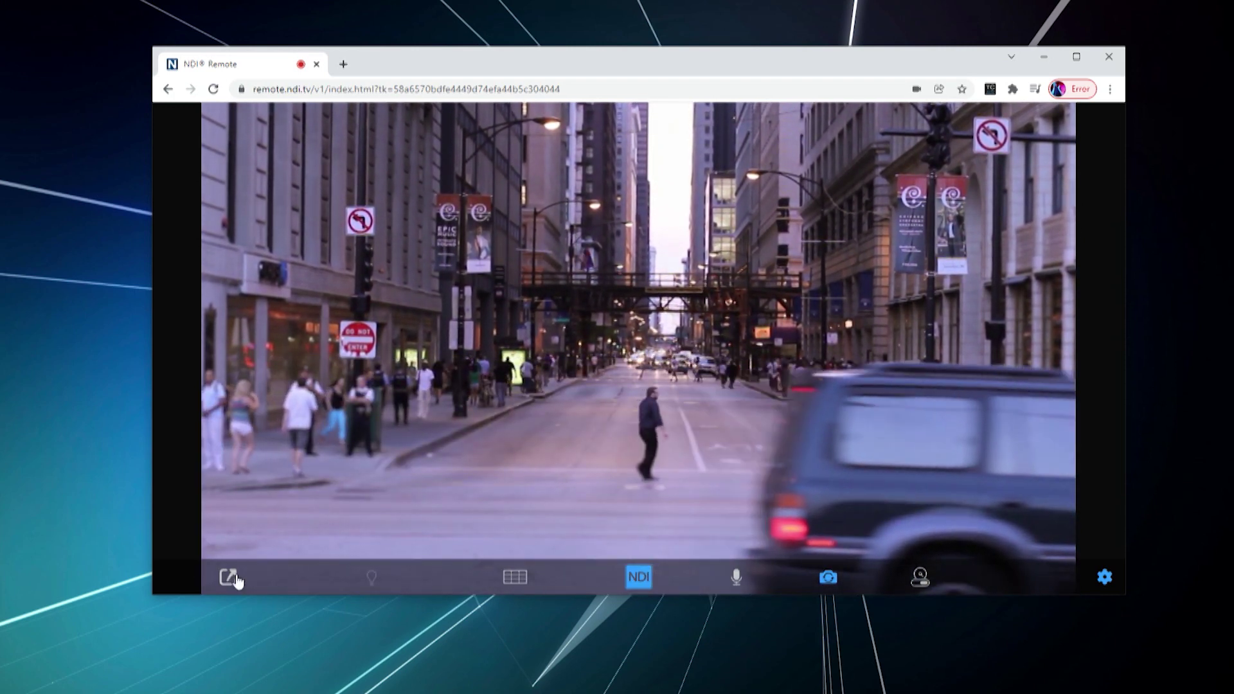
Step: Name the street feed connection 'Busy Street', copy its invite link, and share it
click(233, 580)
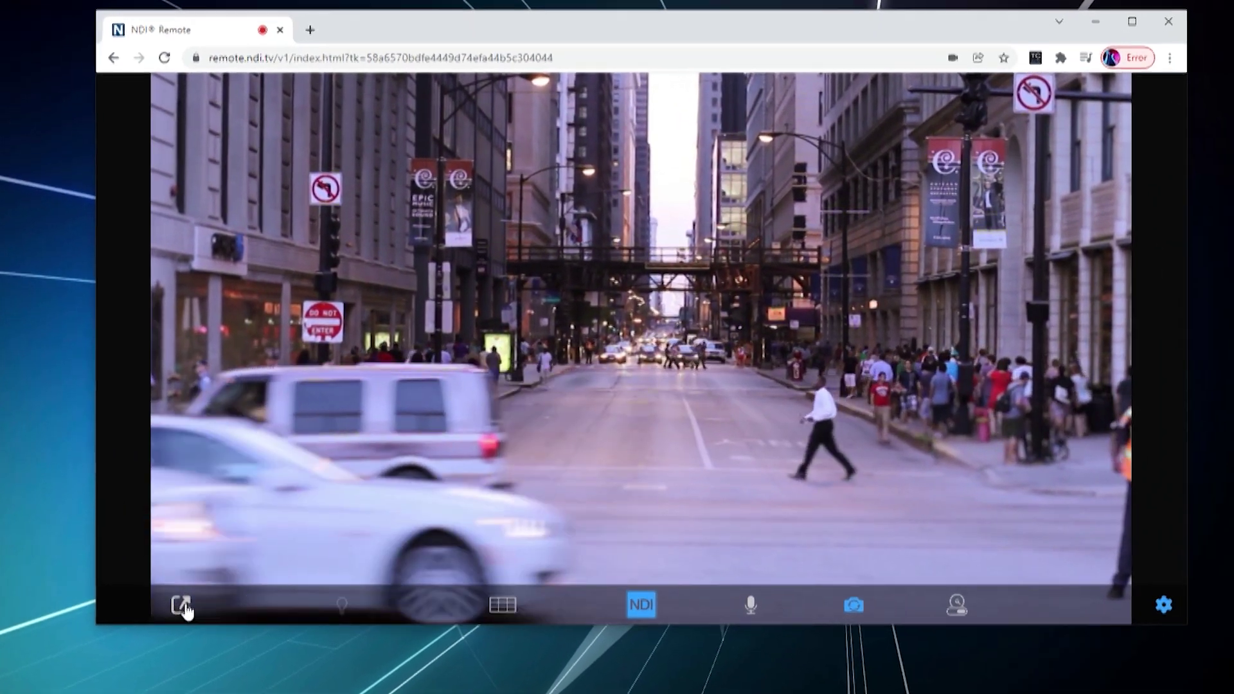
click(230, 578)
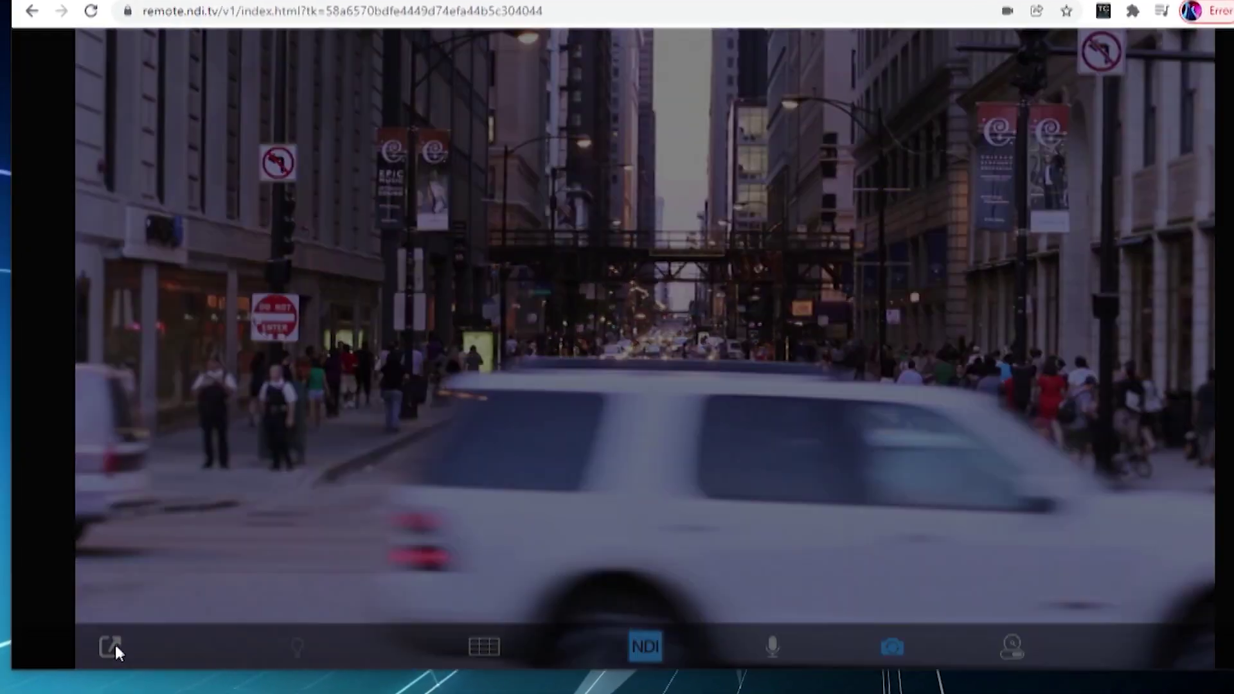
drag(749, 377, 514, 380)
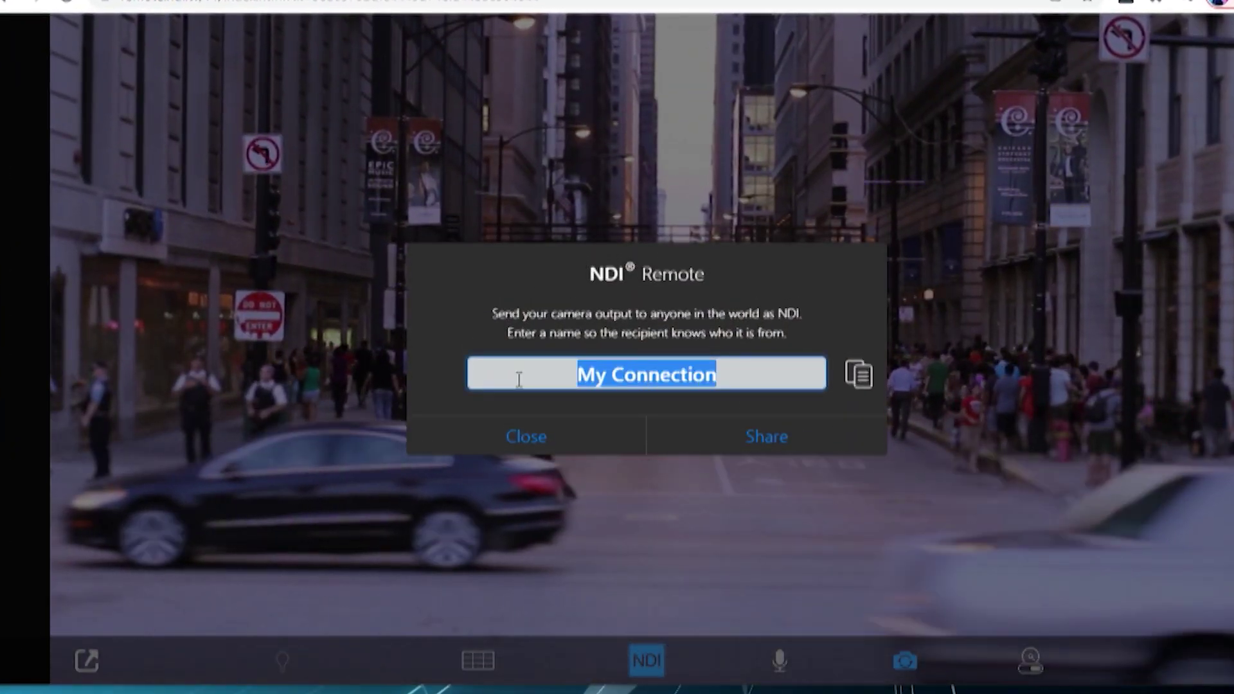
text(Busy St)
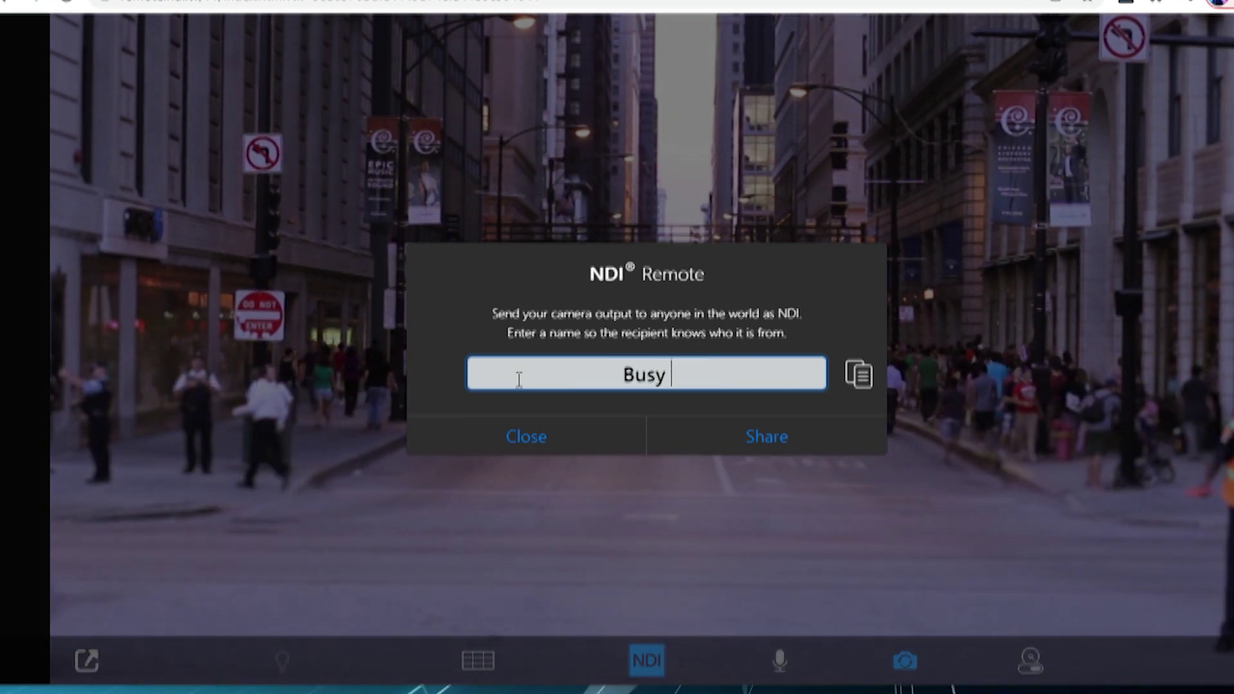
text(treet)
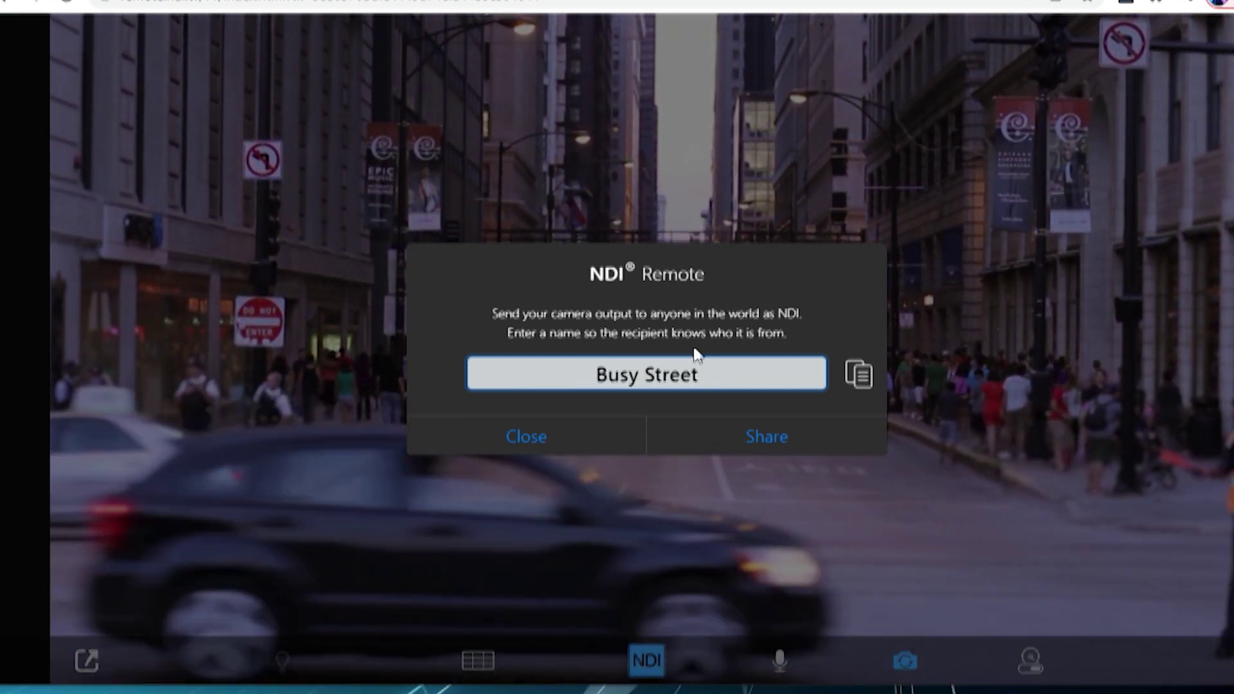
click(859, 375)
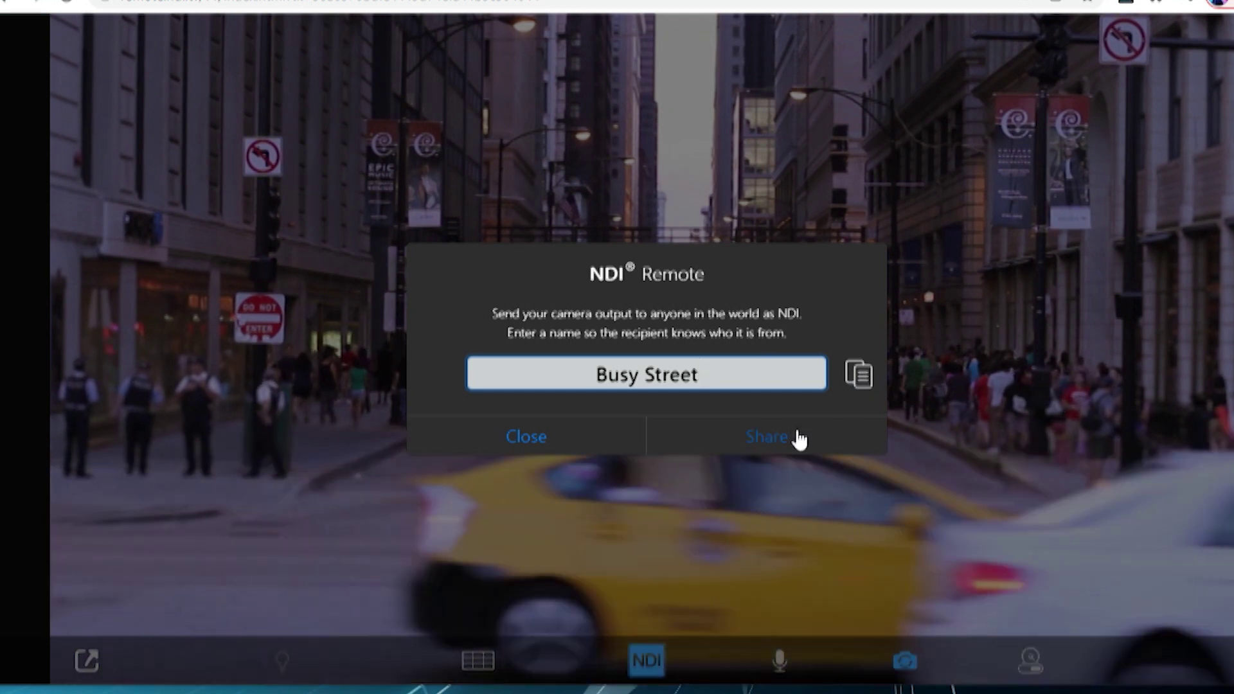
click(792, 439)
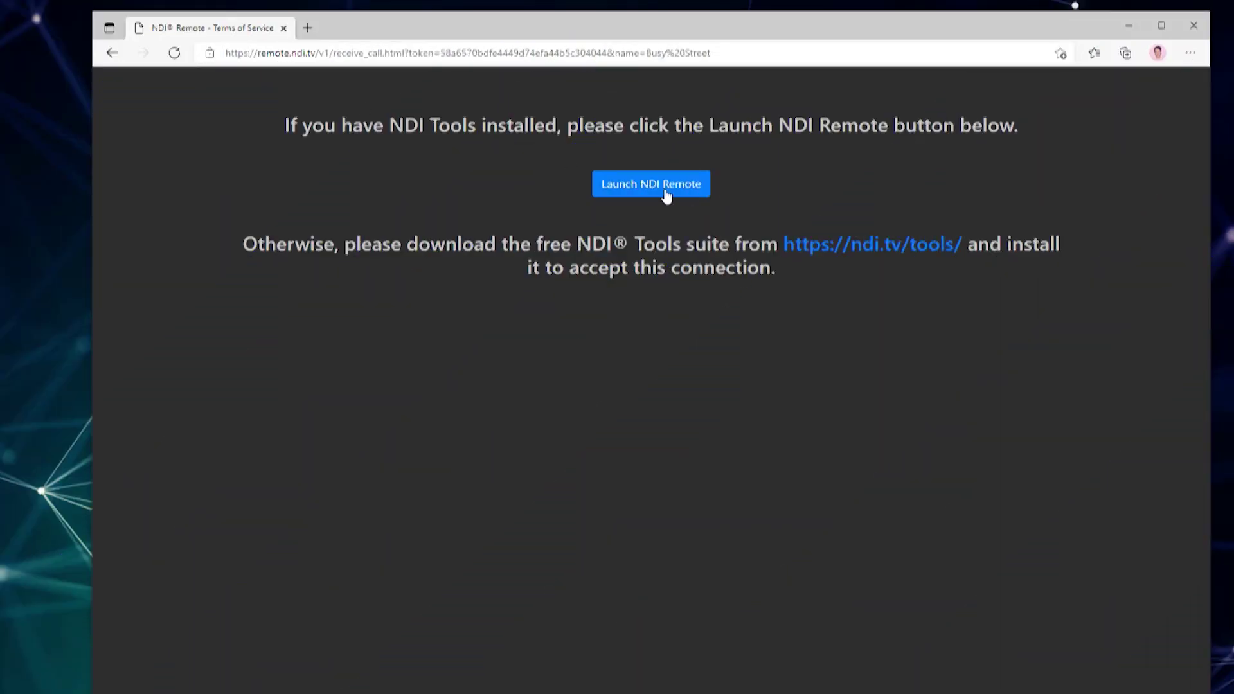
Step: Accept the Busy Street invitation in NDI Remote and close its invite panel
click(658, 189)
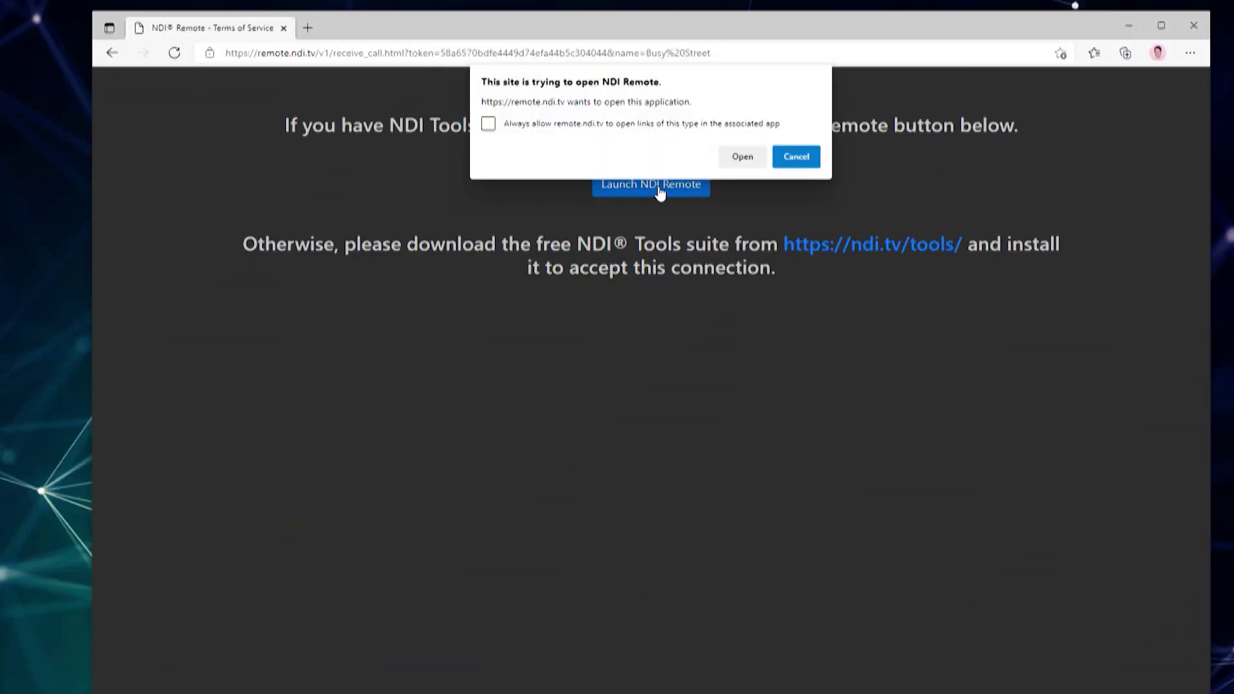
click(752, 153)
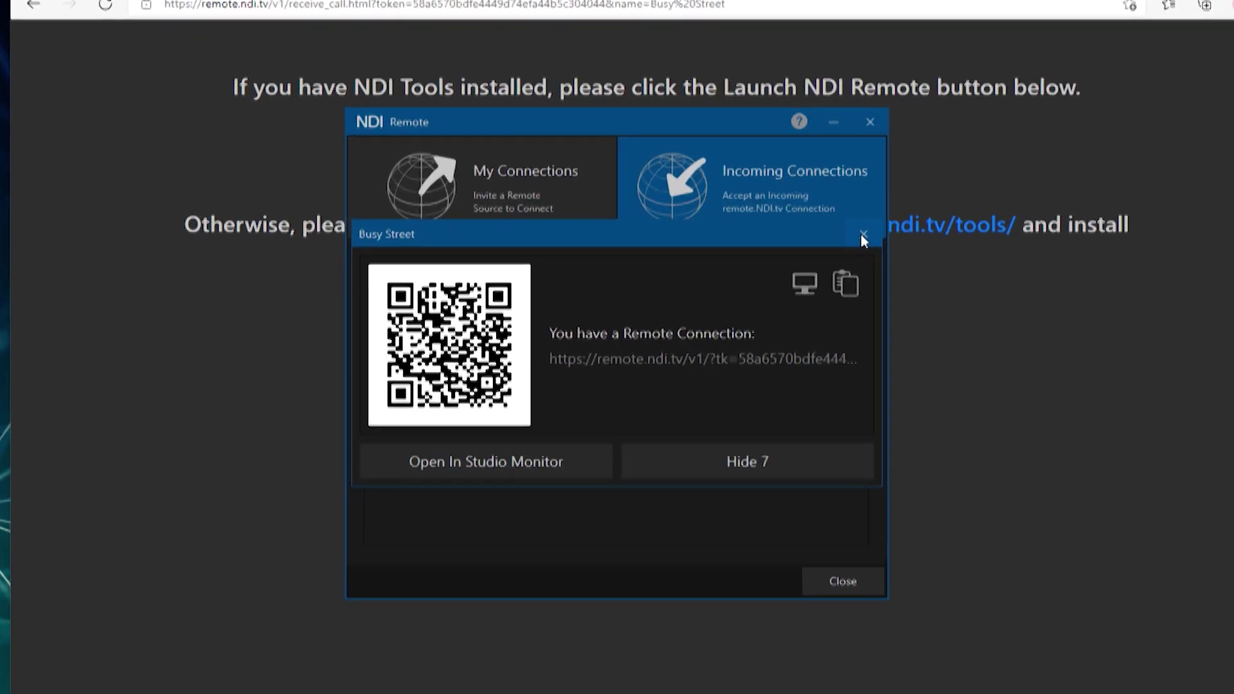
click(830, 252)
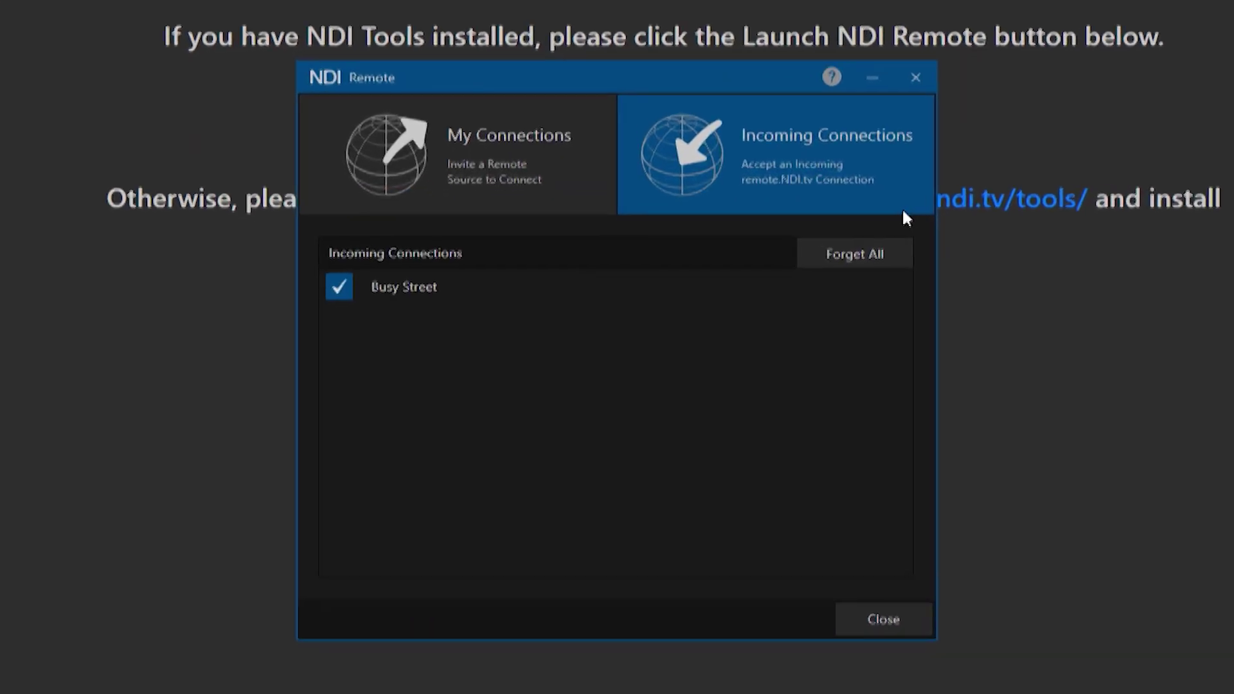
click(439, 289)
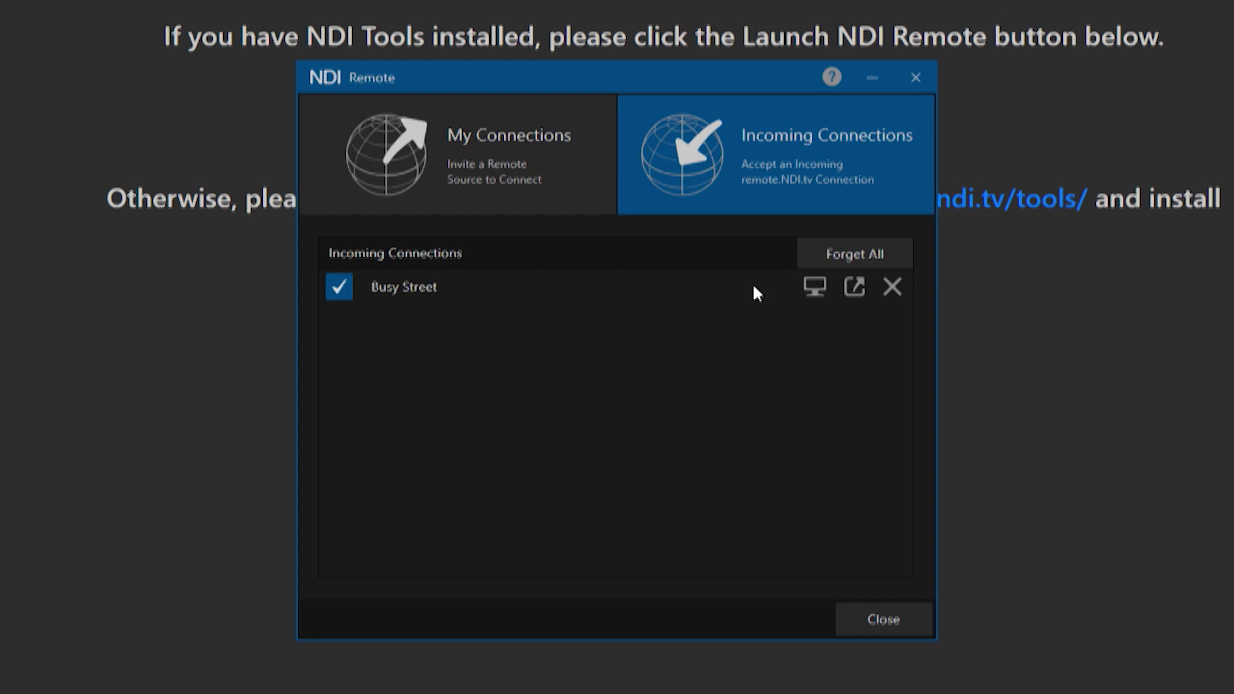
Step: Watch the Busy Street feed in Studio Monitor, then minimize its video window
click(810, 290)
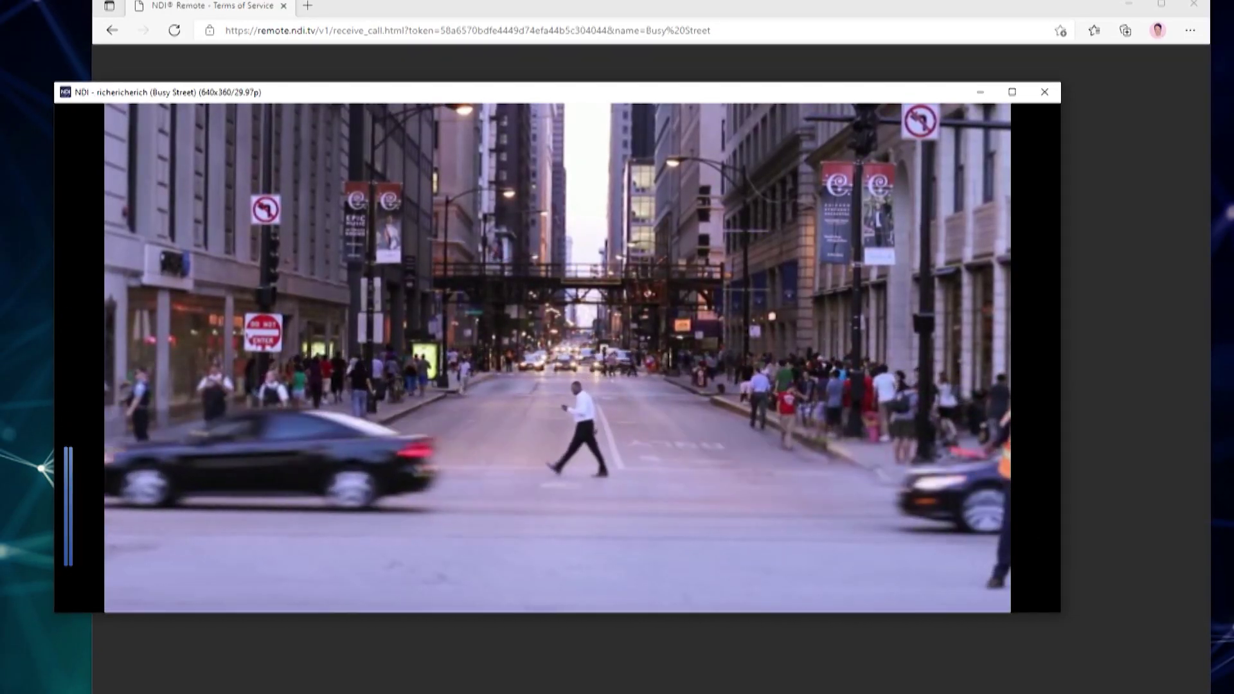
click(977, 95)
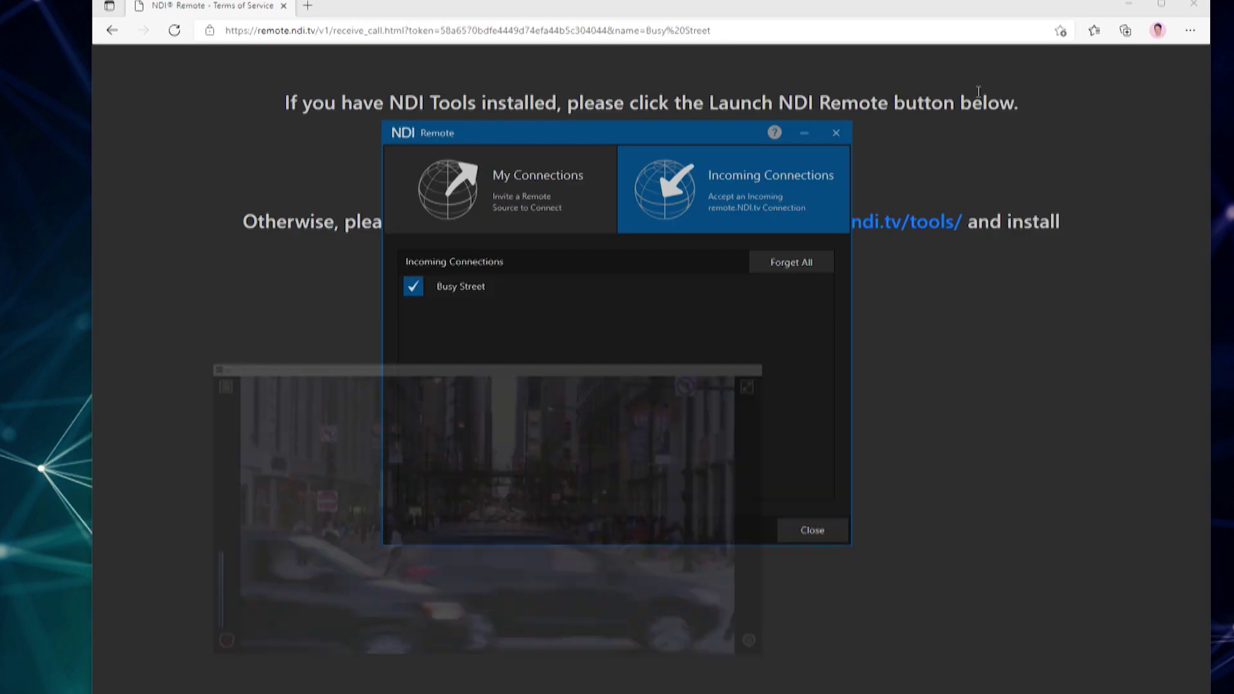
mouse_move(795, 289)
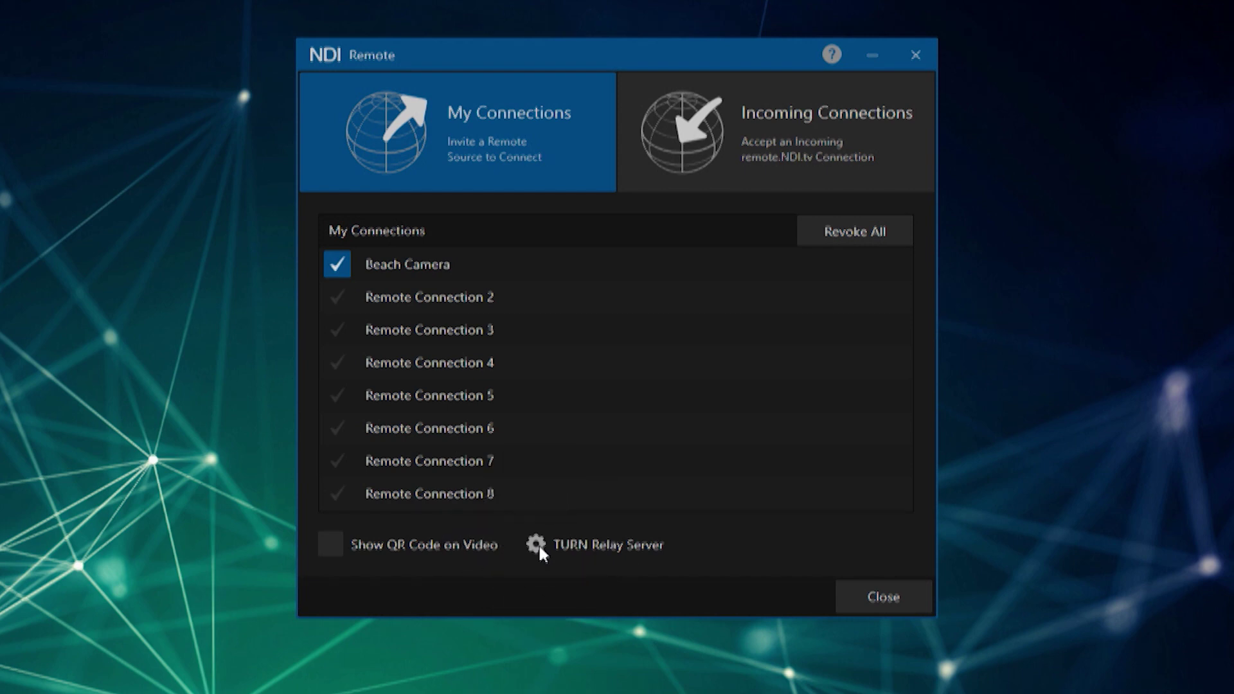
Step: Enable Use TURN Relay Server and Server Requires Credentials, then apply the settings
click(536, 545)
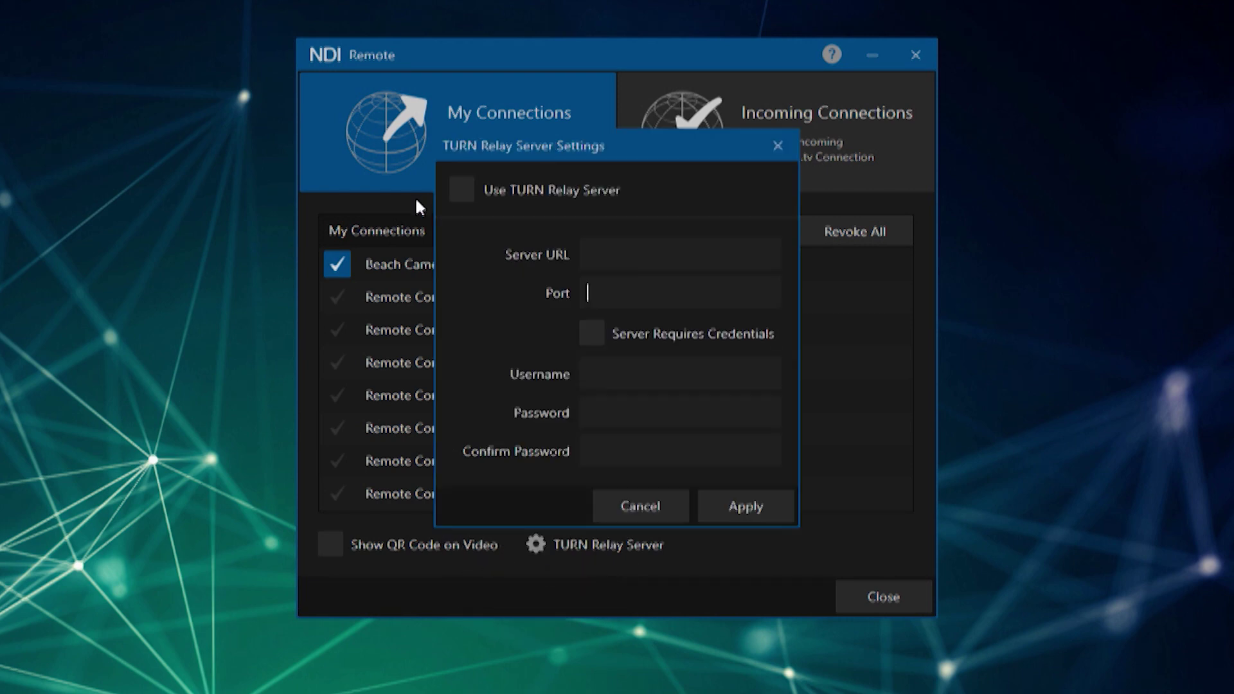
click(463, 190)
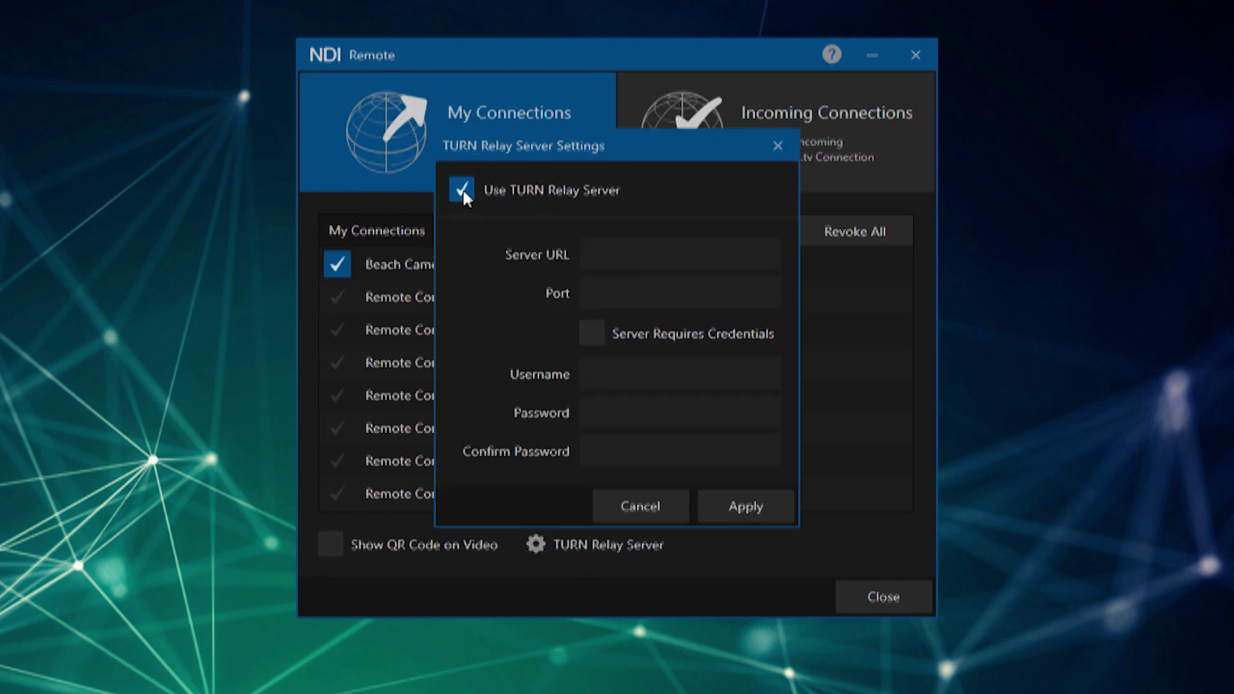
click(609, 253)
click(564, 294)
click(607, 367)
click(618, 413)
click(739, 506)
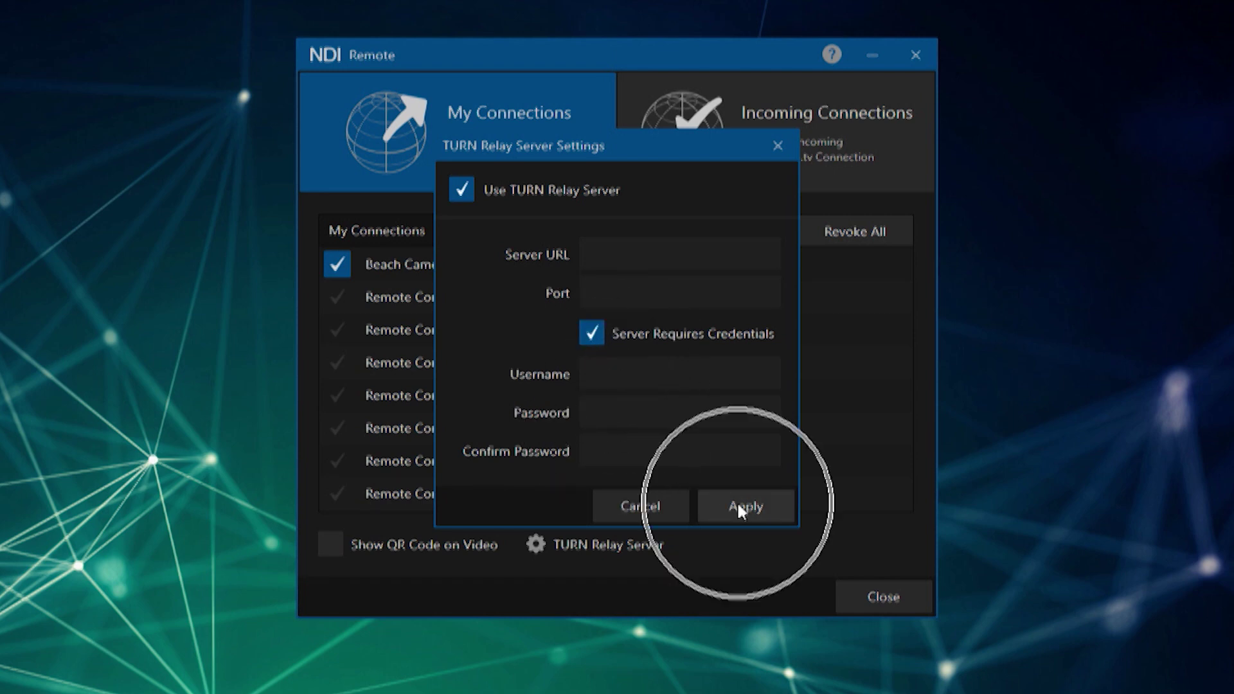